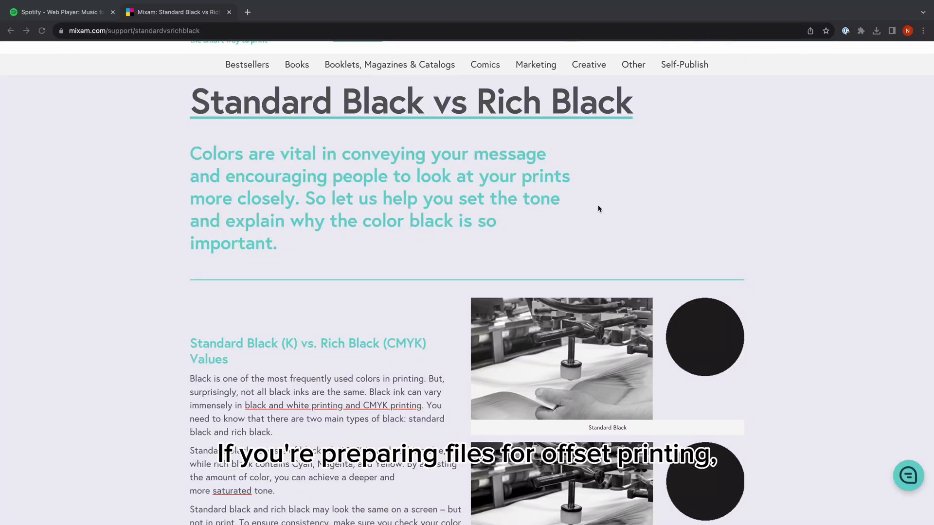
scroll(598, 209, down, 1)
scroll(598, 209, down, 1)
scroll(598, 209, down, 1)
scroll(599, 209, down, 1)
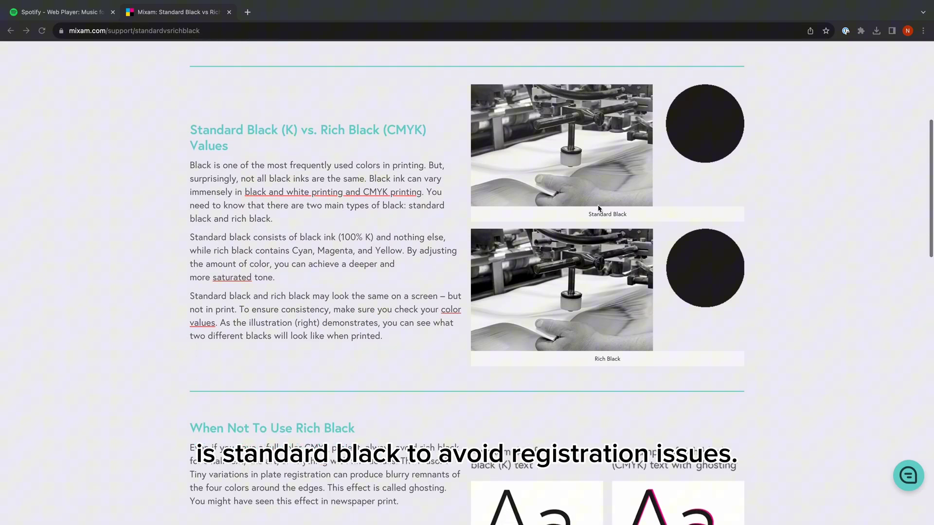
scroll(598, 208, down, 1)
scroll(598, 209, down, 1)
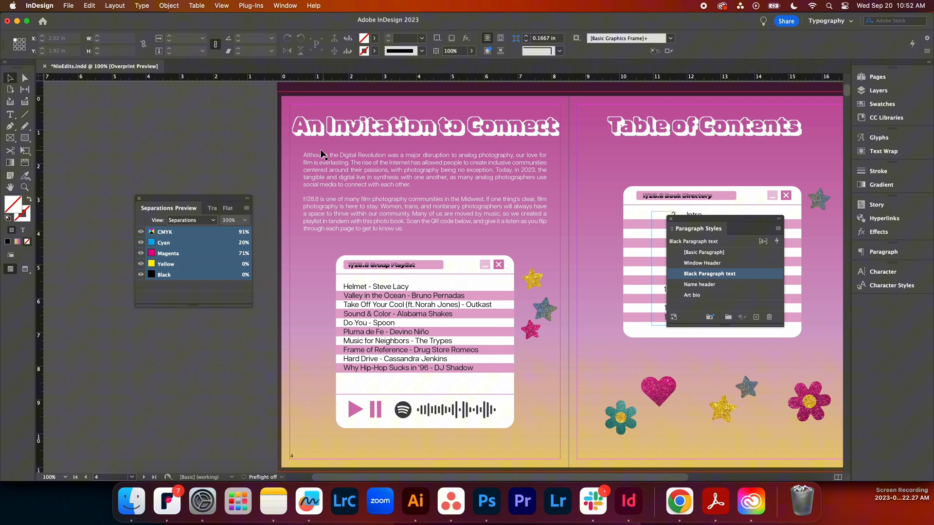
Step: Toggle the Black plate visibility to reveal the rich black playlist text, then enter the text
click(140, 275)
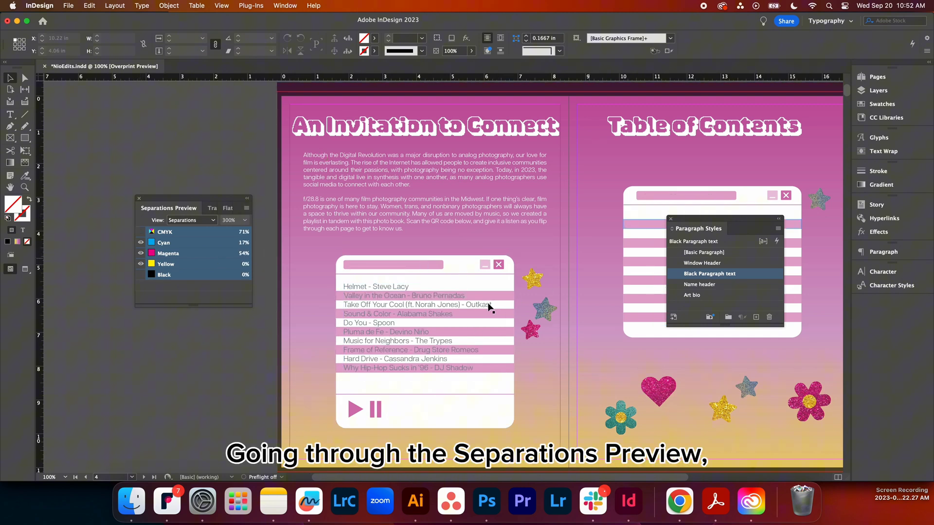
click(140, 274)
click(140, 275)
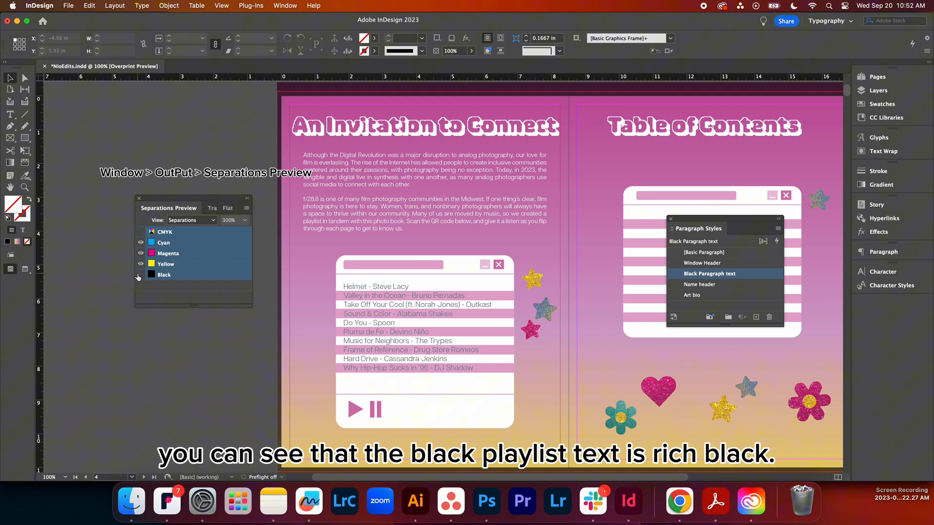
click(140, 275)
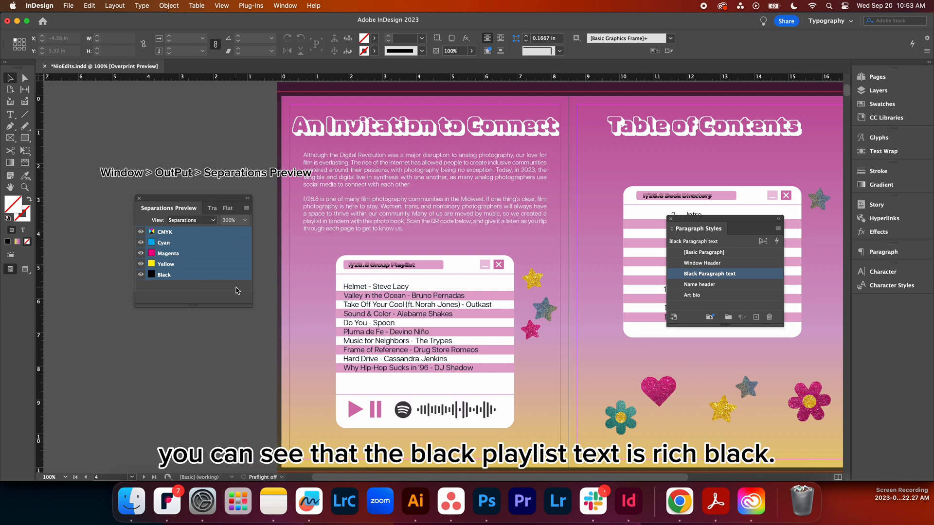
double_click(389, 304)
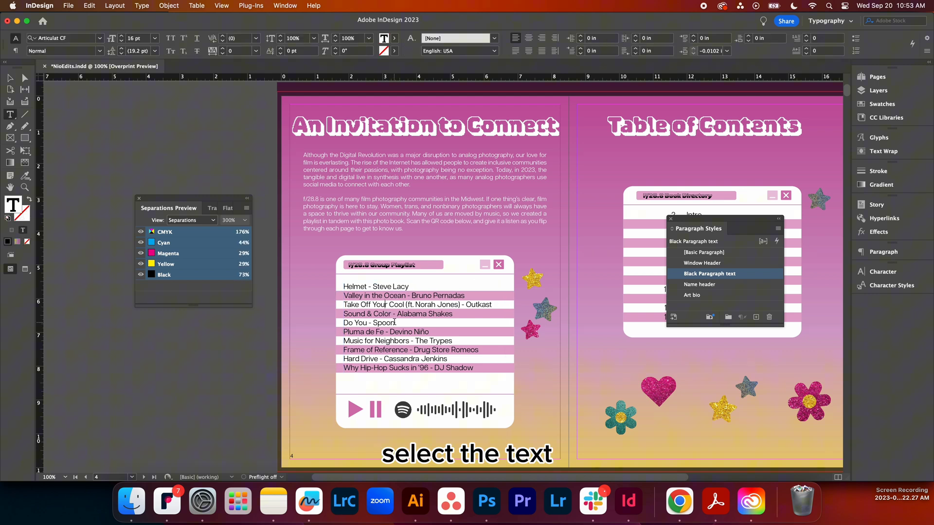
Step: Select all playlist text and set its fill to standard black, C0 M0 Y0 K100
key(super+a)
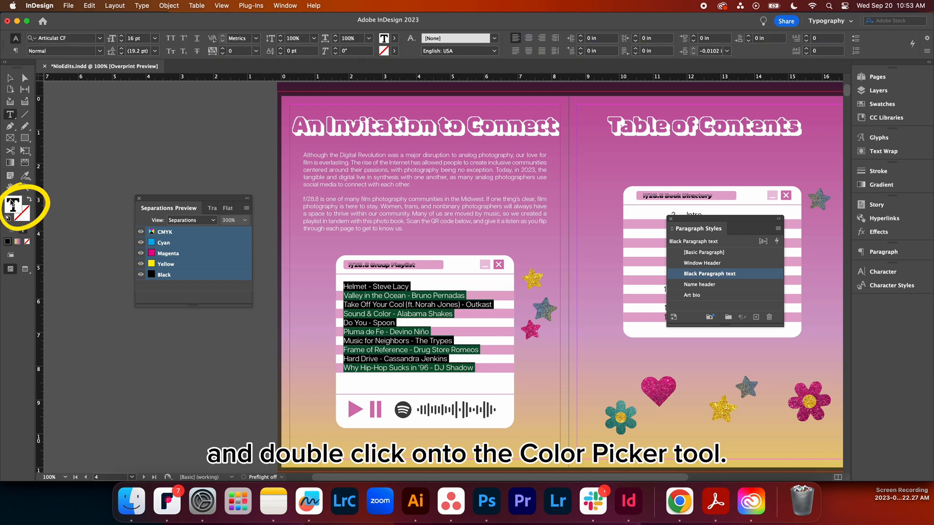
double_click(14, 205)
double_click(564, 297)
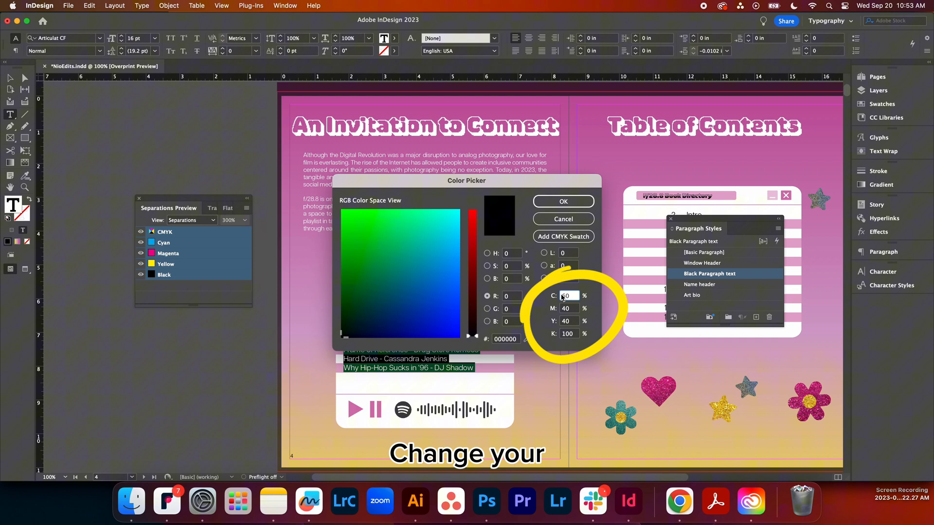
text(0)
key(Tab)
text(0)
key(Tab)
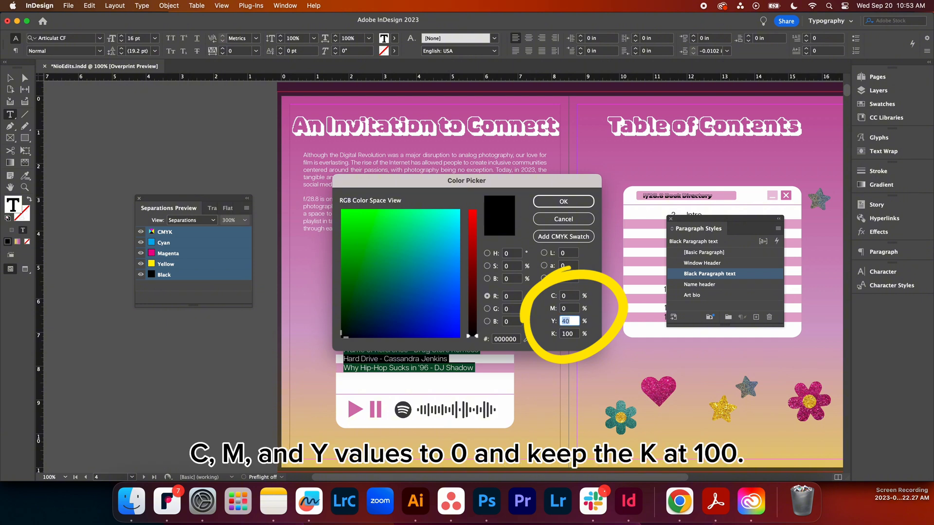
text(0)
key(Tab)
key(Return)
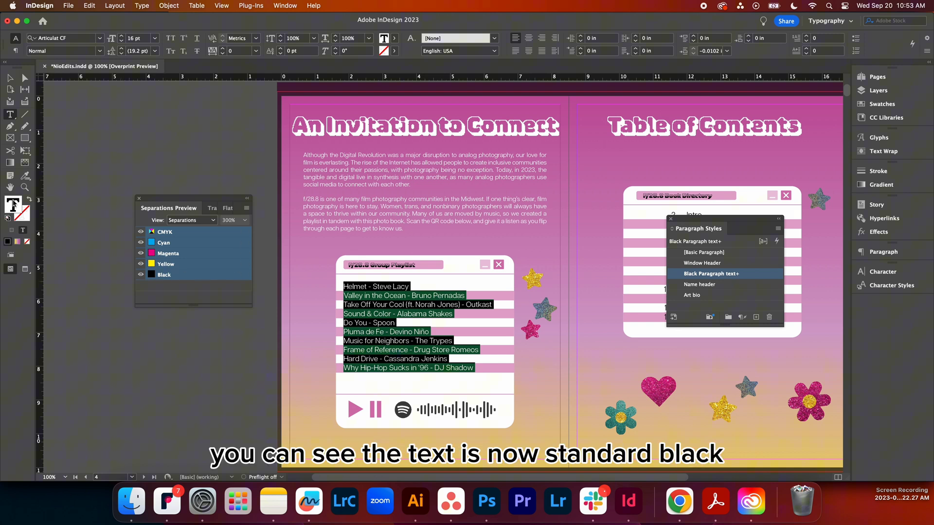
Step: Verify the fill now reads 0/0/0/100 in the Color Picker and deselect the text
double_click(13, 204)
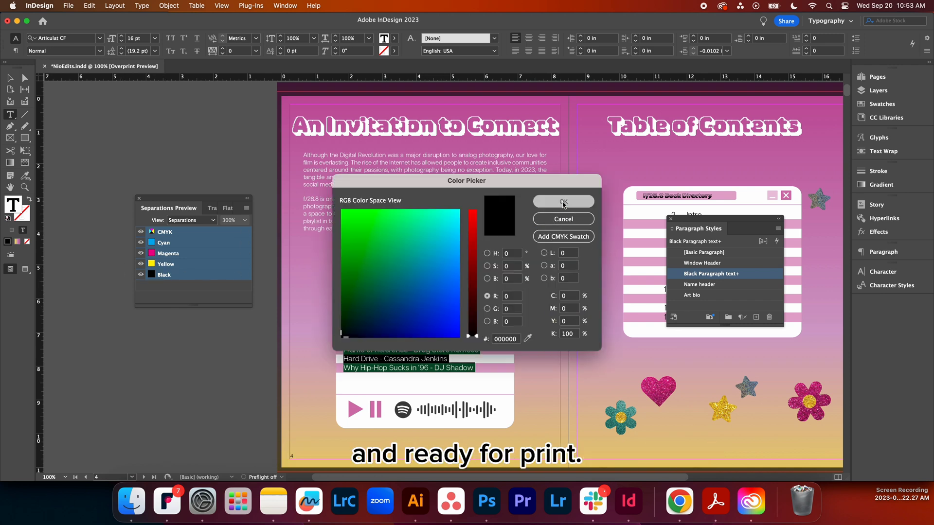
click(564, 202)
click(425, 314)
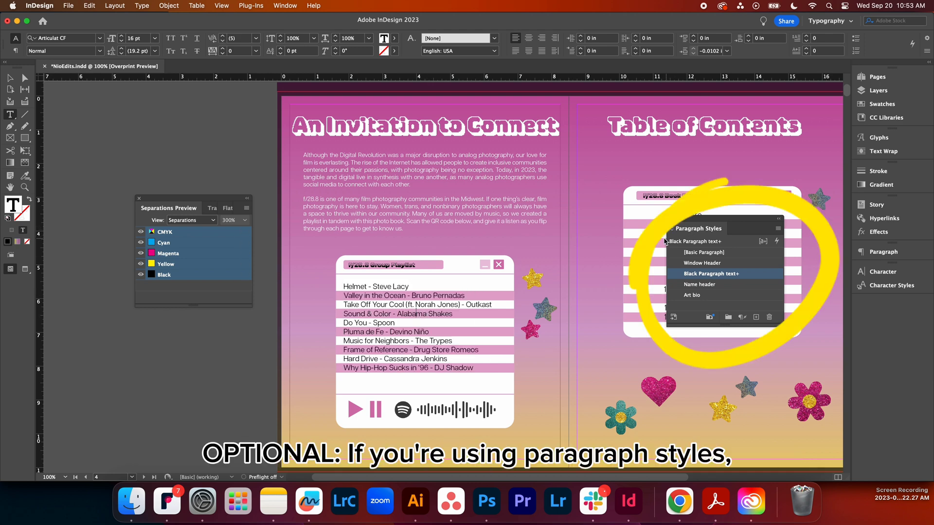
Step: Redefine the 'Black Paragraph text' style from the recoloured, fully selected playlist text
key(super+a)
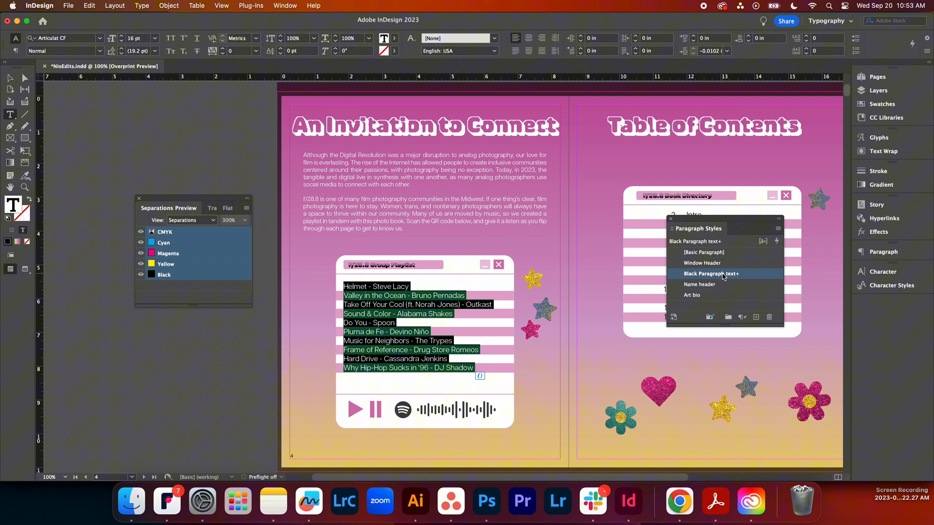
right_click(729, 279)
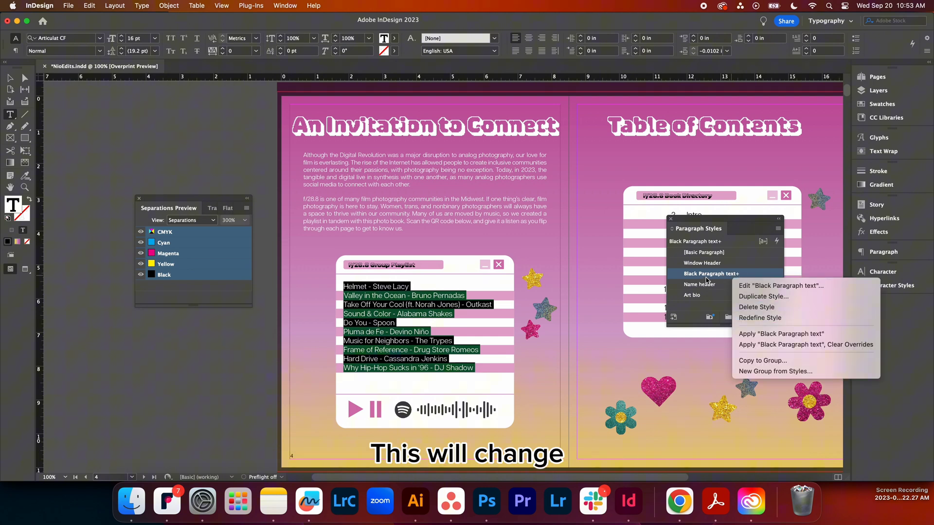
click(759, 318)
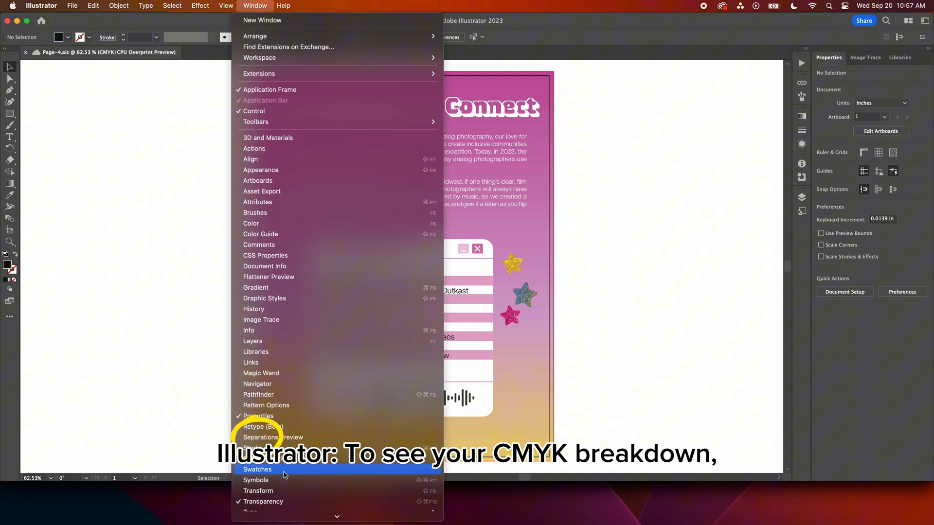
Step: Show Separations Preview, toggle the Black plate to confirm rich black text, then enter the text
click(284, 437)
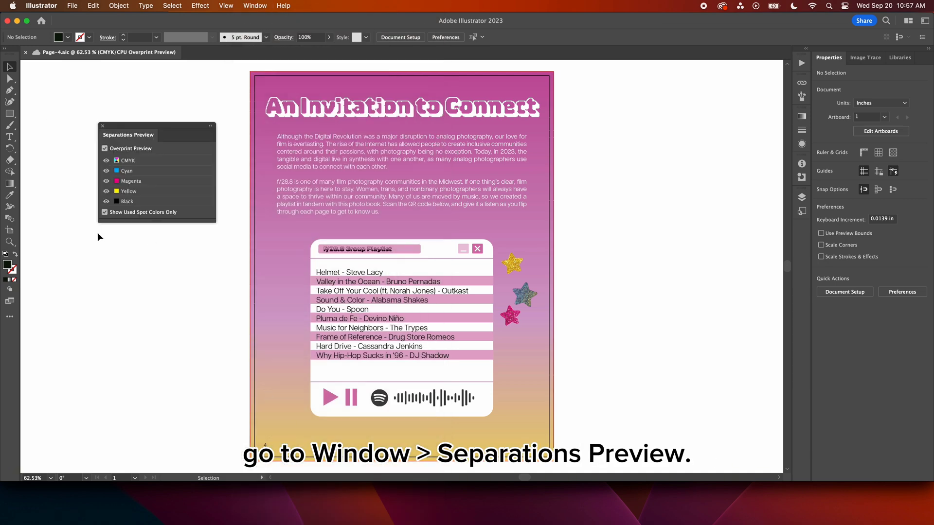
click(106, 202)
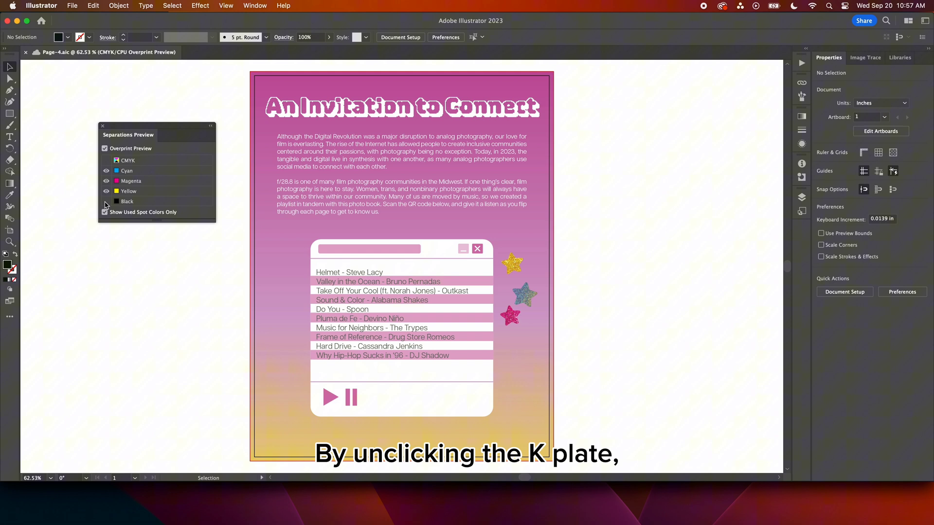
click(105, 201)
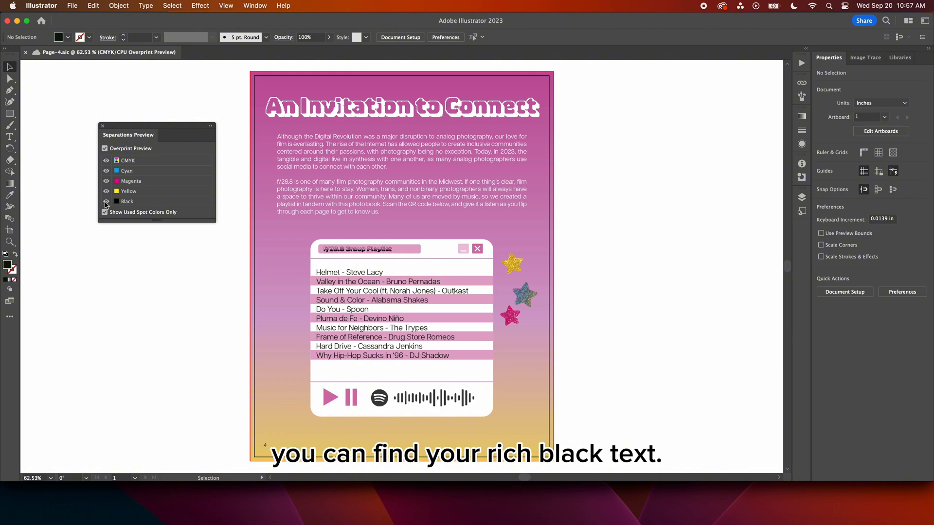
double_click(356, 283)
Step: Select all playlist text and set its fill colour to C0 M0 Y0 K100
key(super+a)
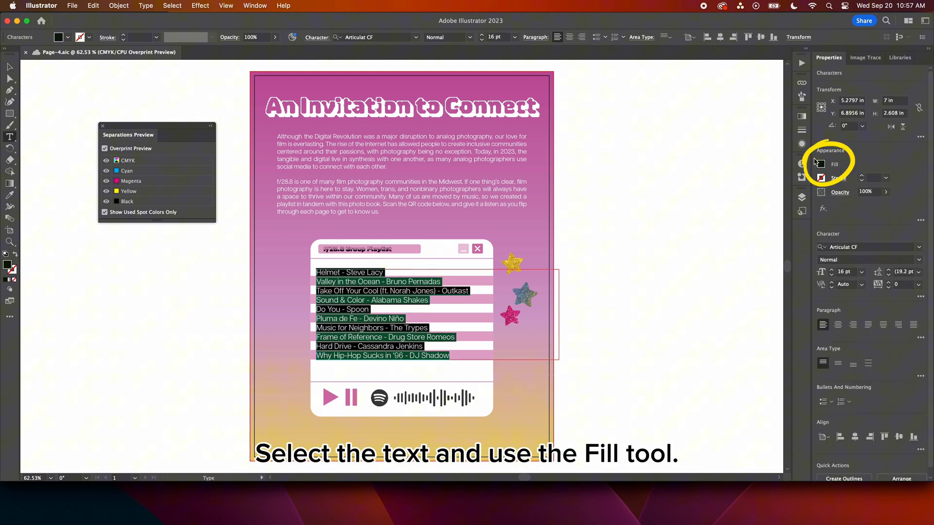
click(821, 166)
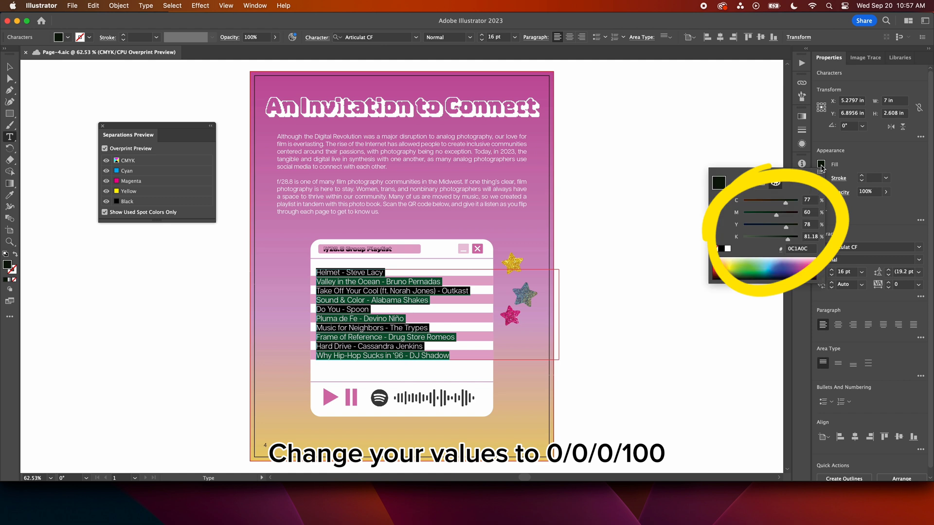
click(811, 202)
text(0)
key(Tab)
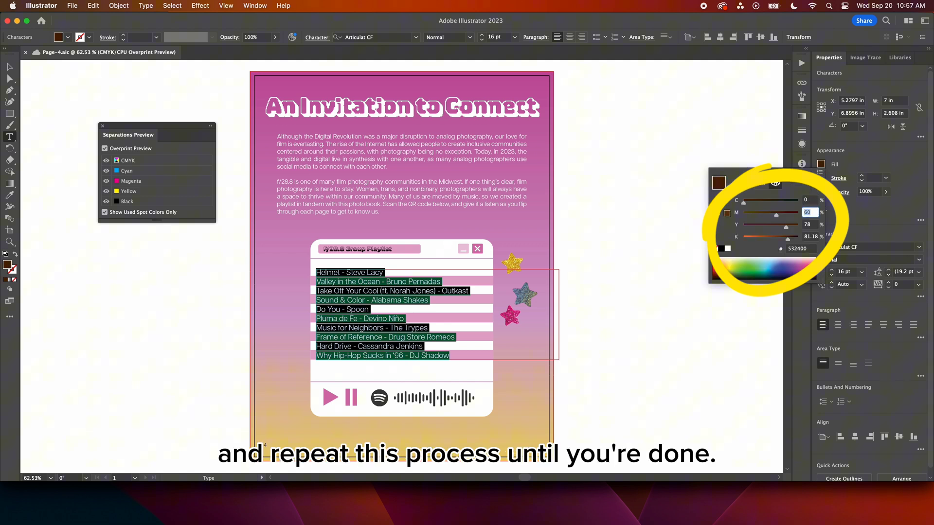
text(0)
key(Tab)
text(0)
key(Tab)
text(1)
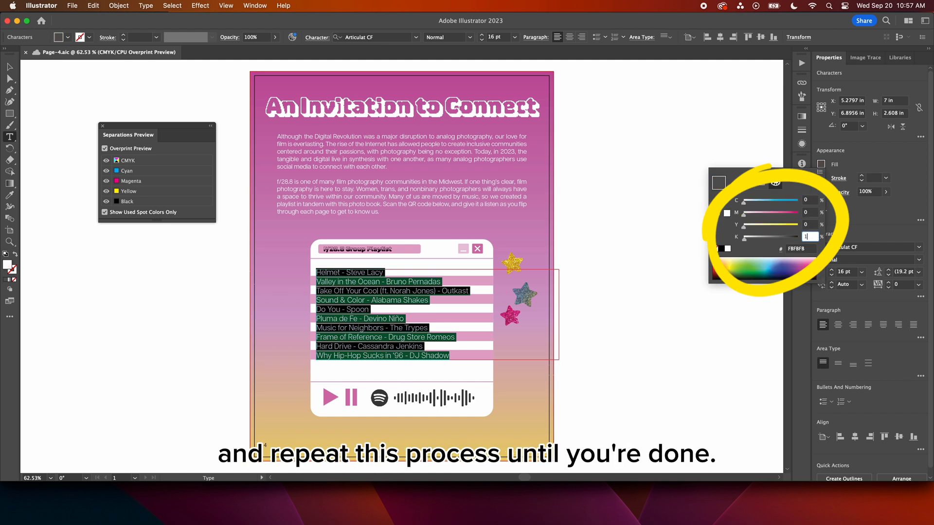
key(Escape)
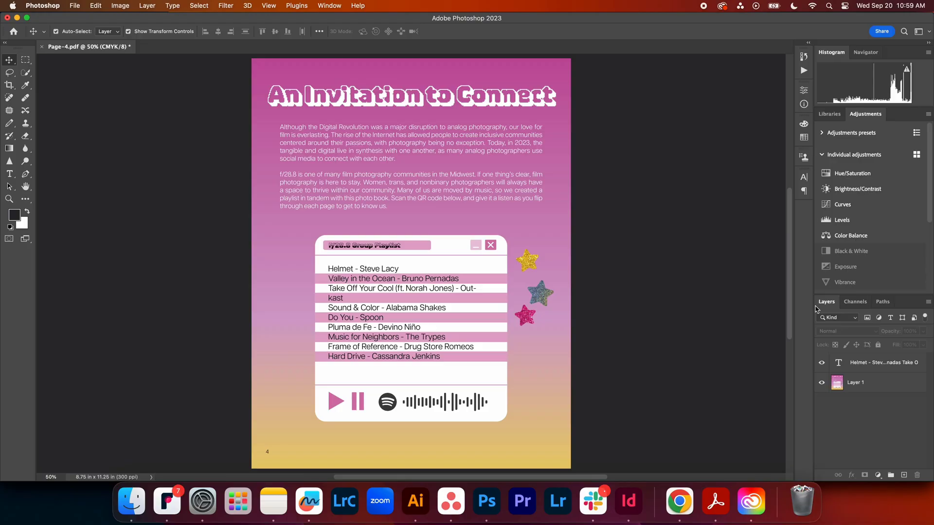
click(854, 301)
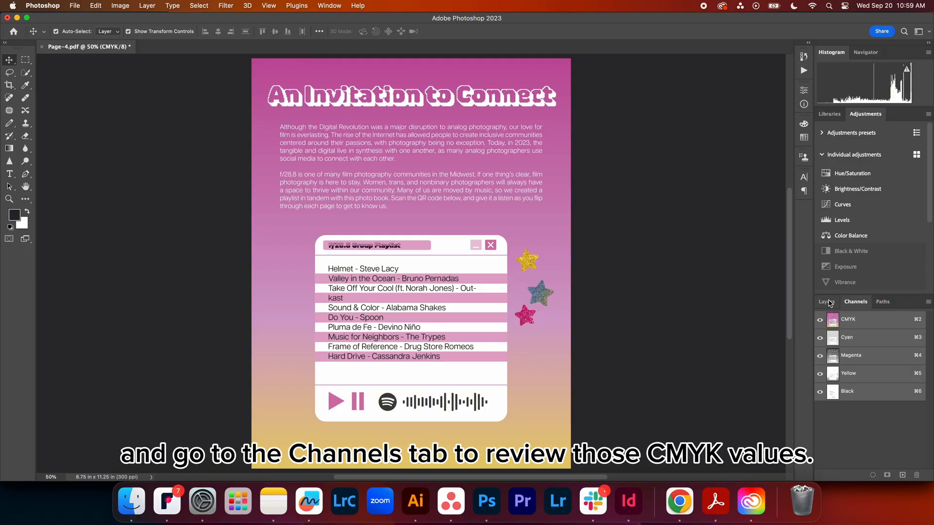
click(827, 301)
double_click(432, 294)
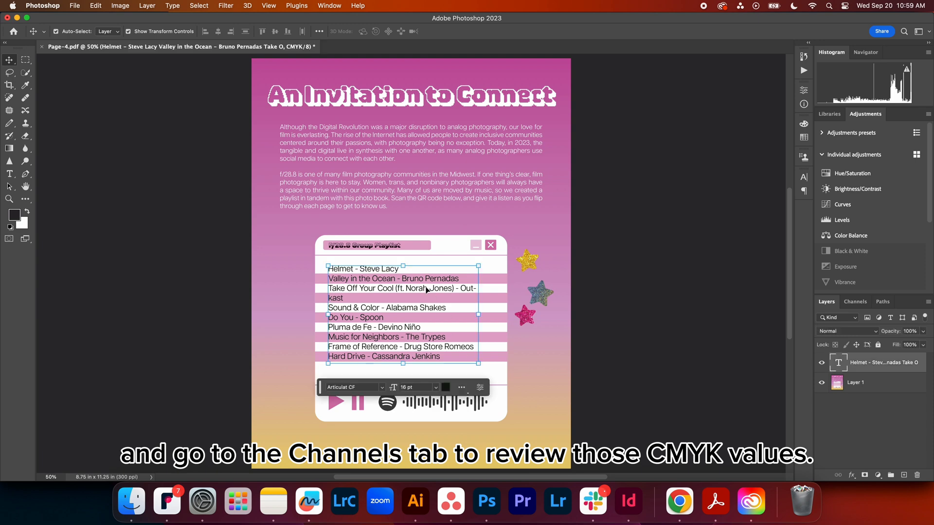
Step: Select all playlist text, set its colour to C0 M0 Y0 K100 and commit the text edit
key(super+a)
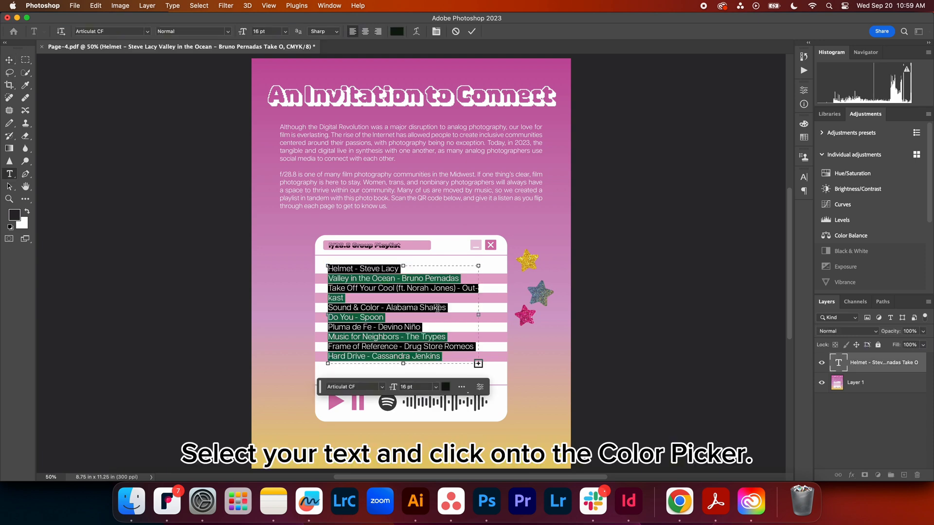
click(445, 387)
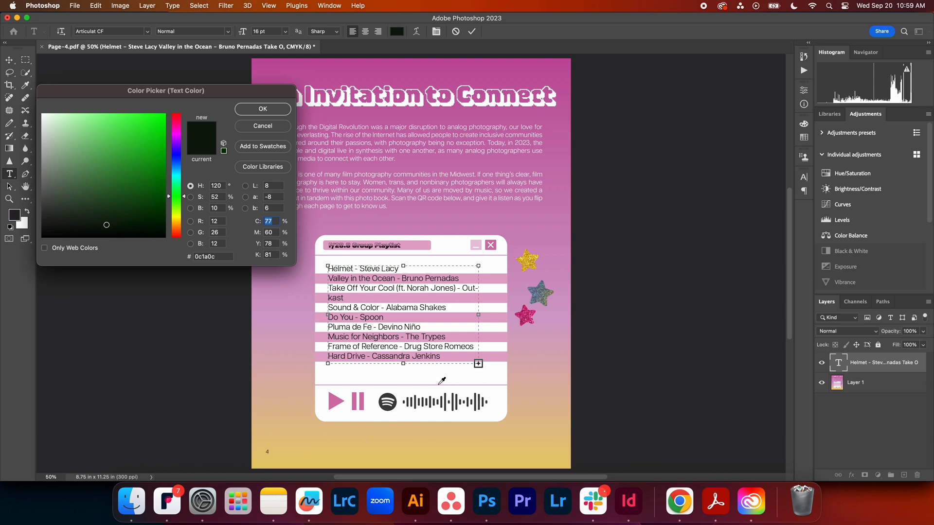
text(0)
key(Tab)
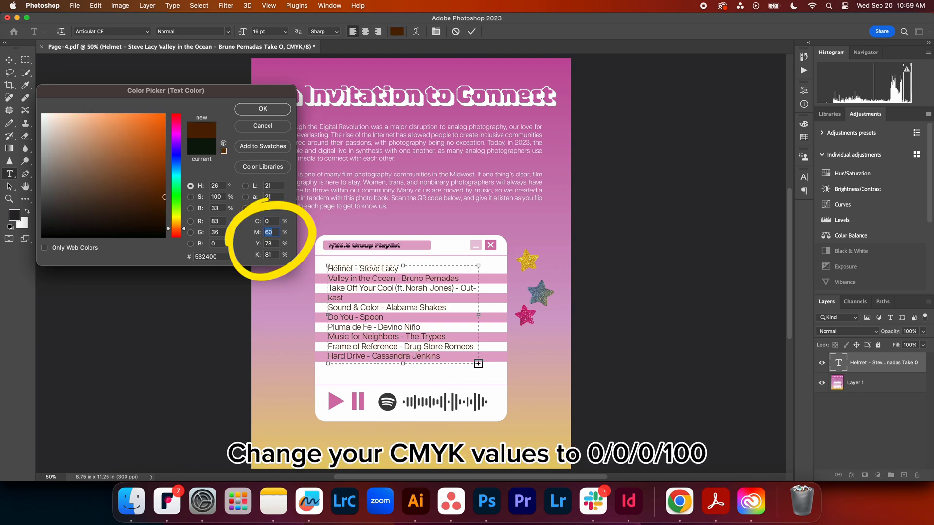
text(0)
key(Tab)
text(0)
key(Tab)
text(100)
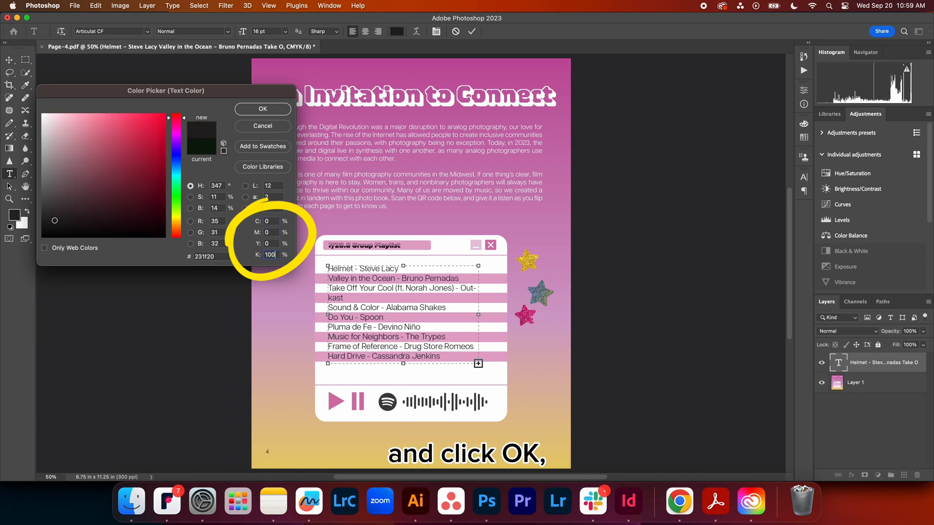
click(258, 108)
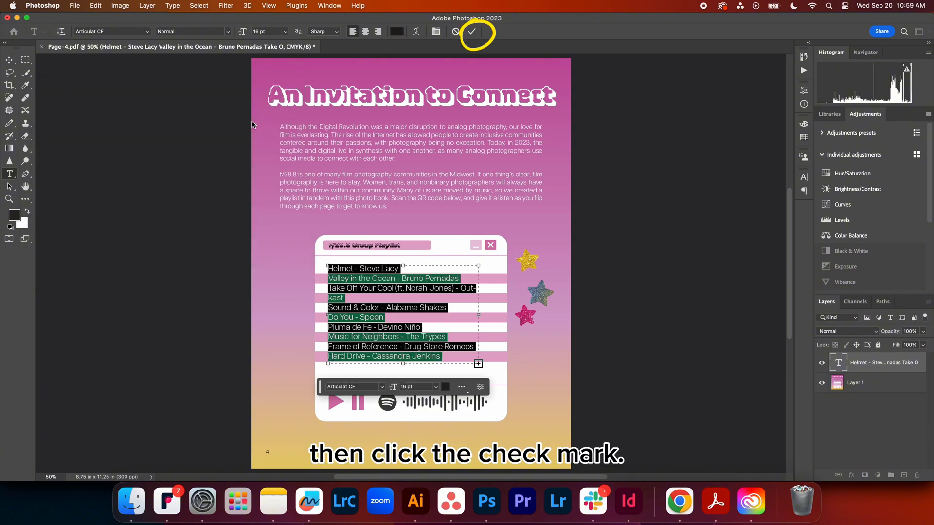
click(471, 32)
key(v)
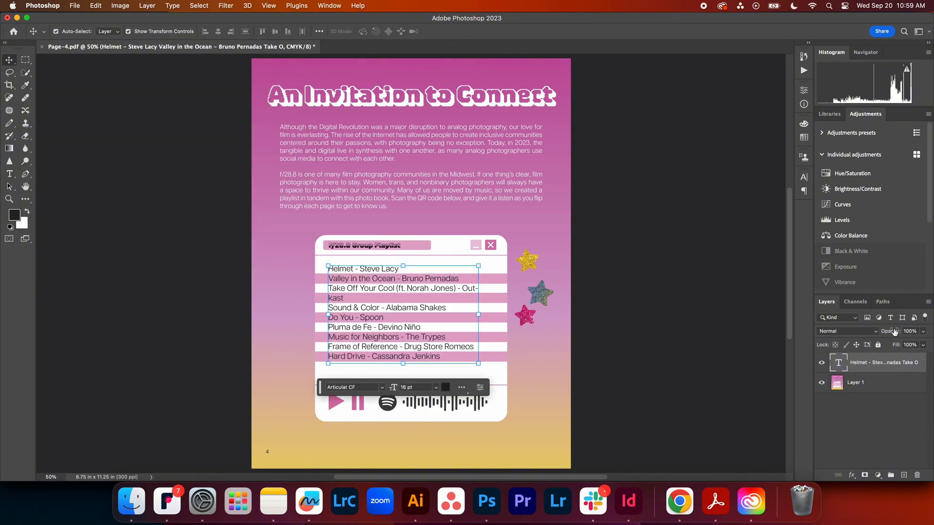
Step: Toggle the Black channel visibility in Channels to check the text, then return to Layers
click(855, 301)
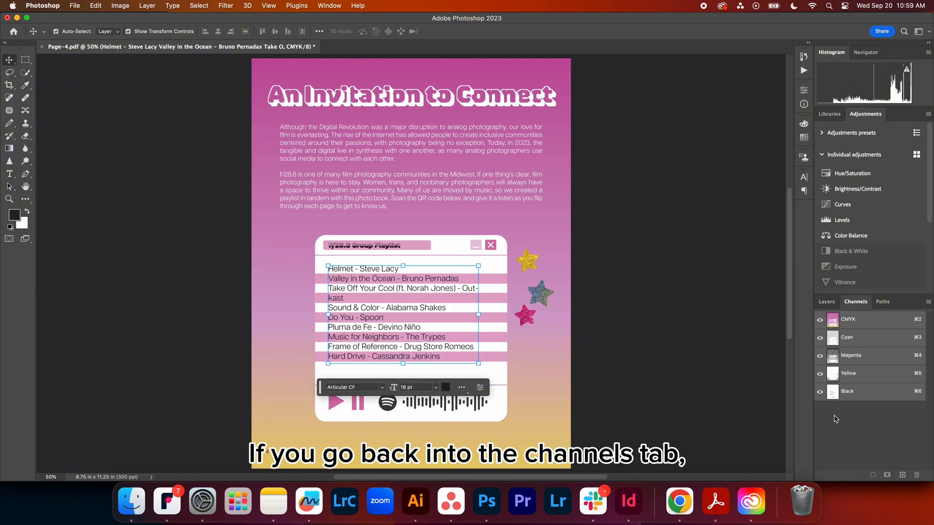
click(820, 392)
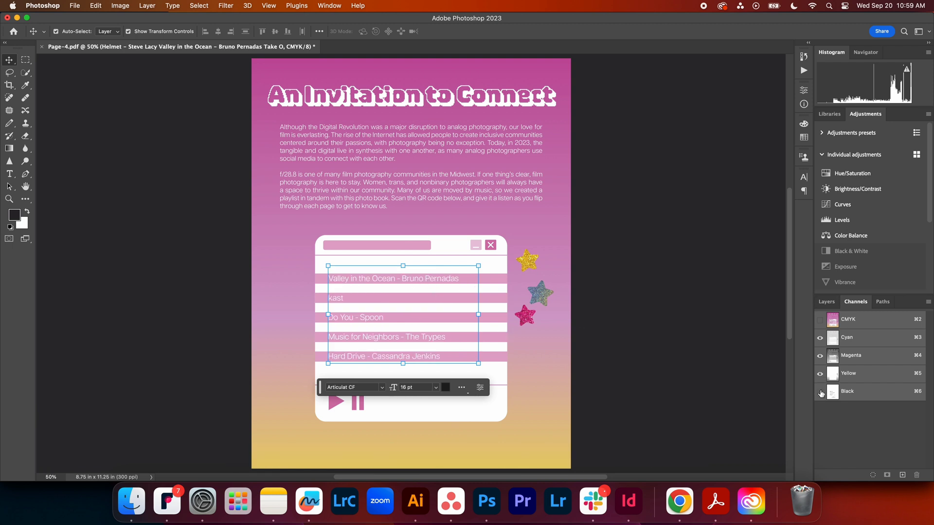
click(820, 319)
click(826, 302)
Step: In the text layer's Blending Options, uncheck cyan, magenta and yellow channels so it blends only through black
right_click(866, 357)
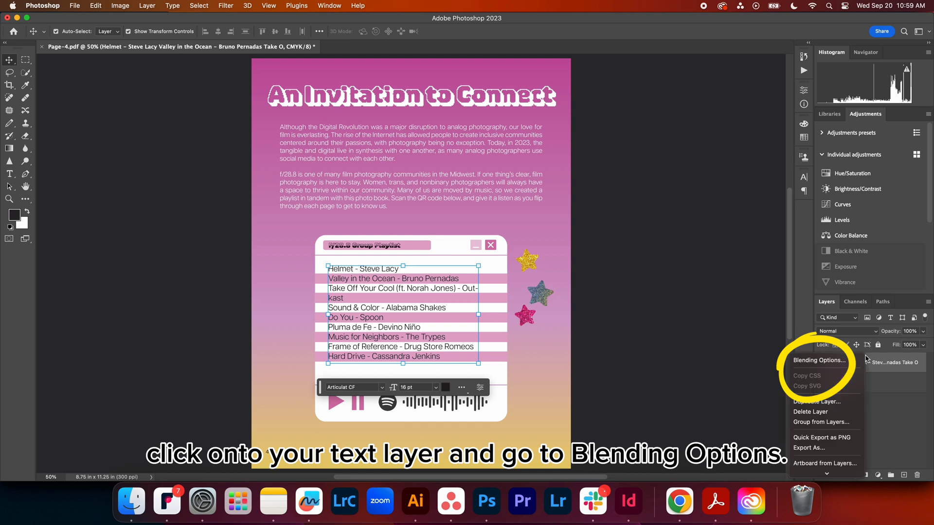
click(819, 360)
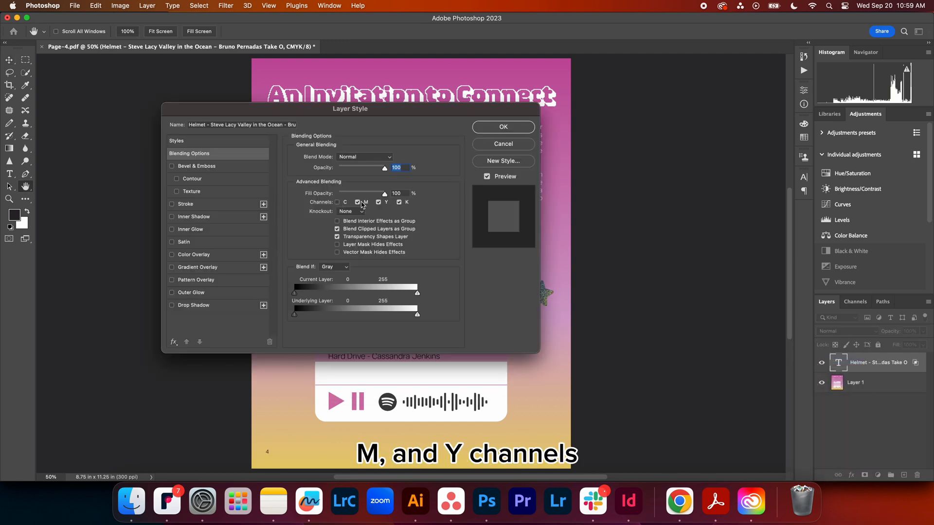
click(357, 202)
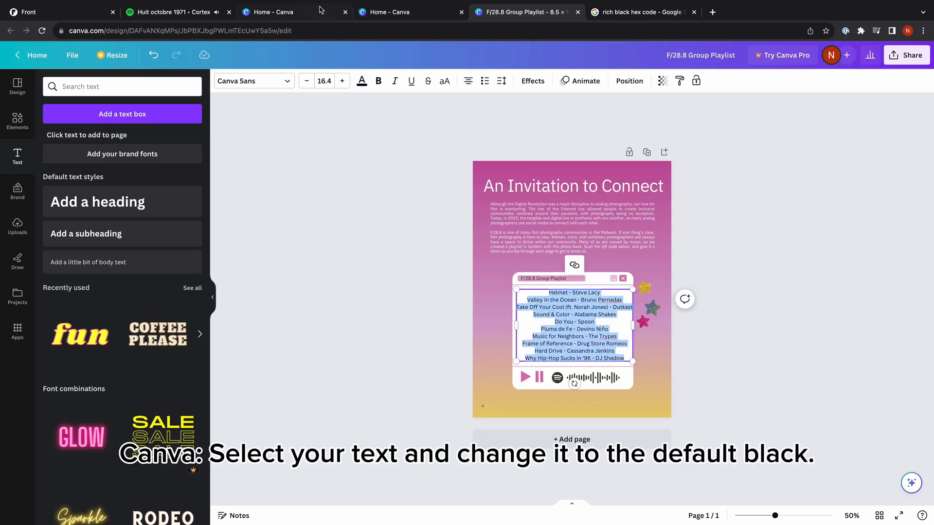
click(363, 82)
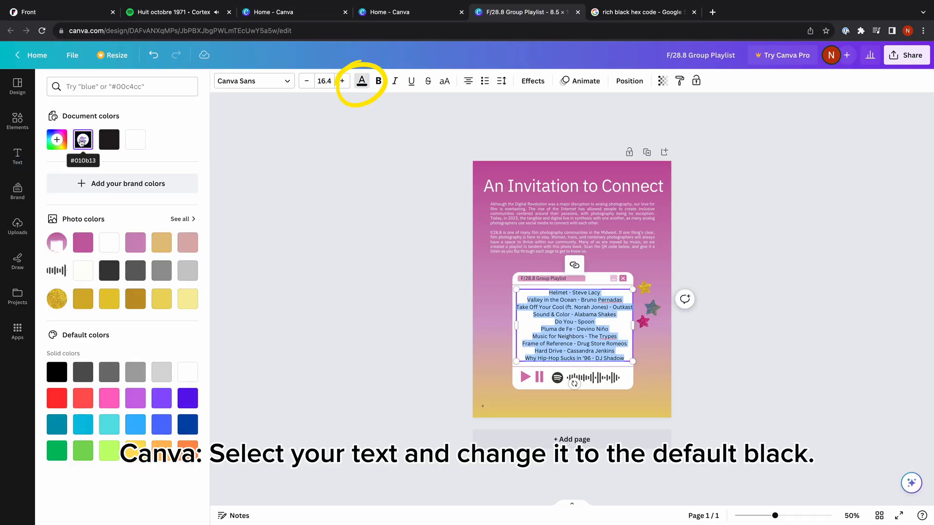
click(56, 138)
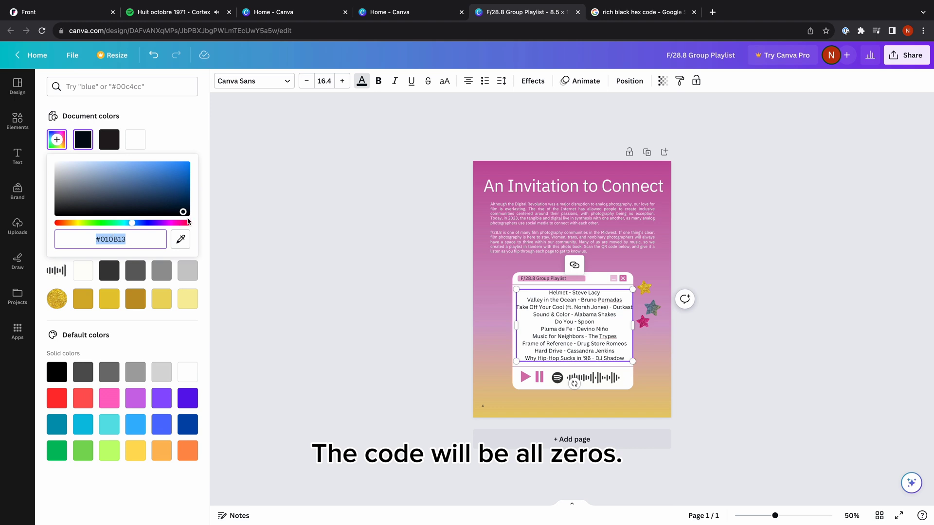
Step: Set the download to PDF Print with crop marks and bleed, and show the colour profile choices
click(906, 54)
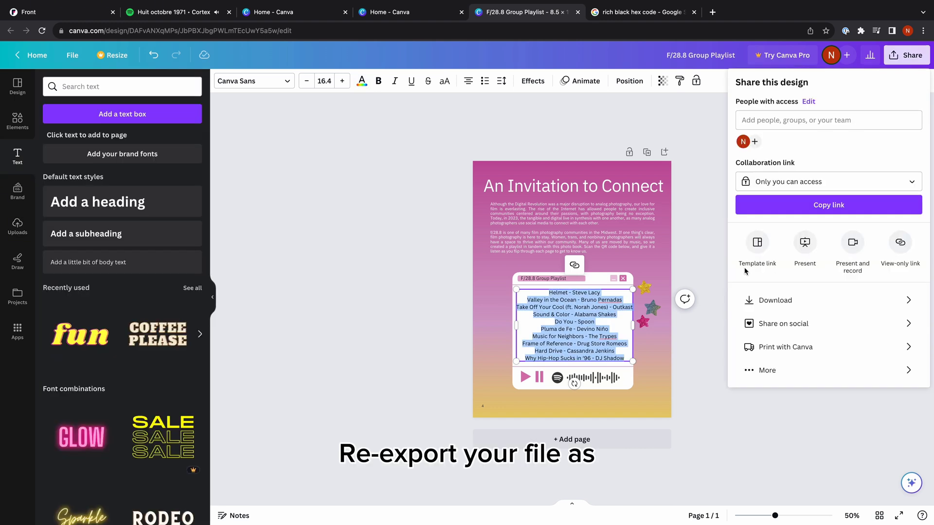
click(786, 301)
click(758, 124)
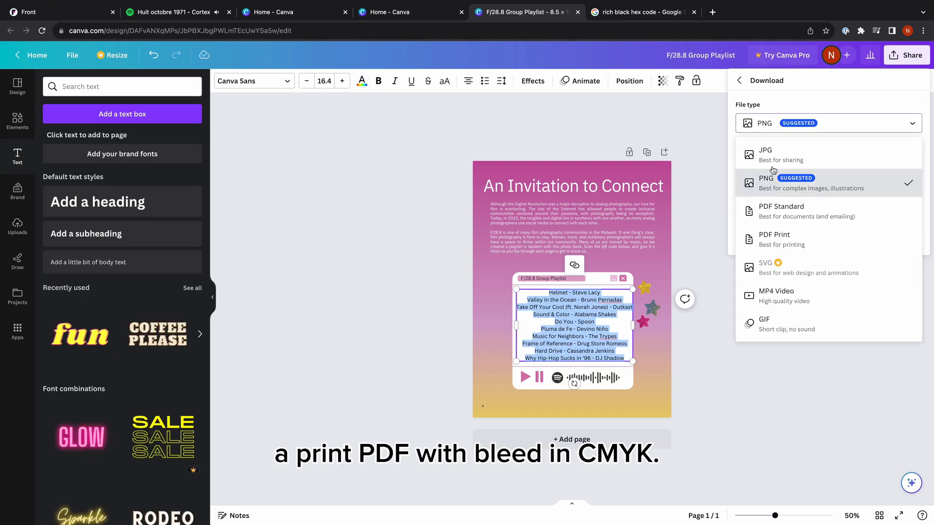
click(776, 233)
click(741, 141)
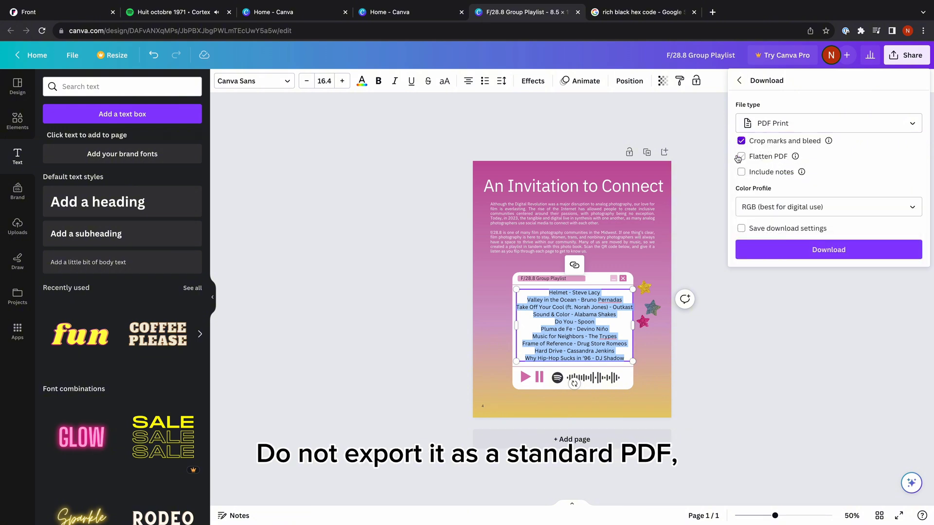
click(761, 208)
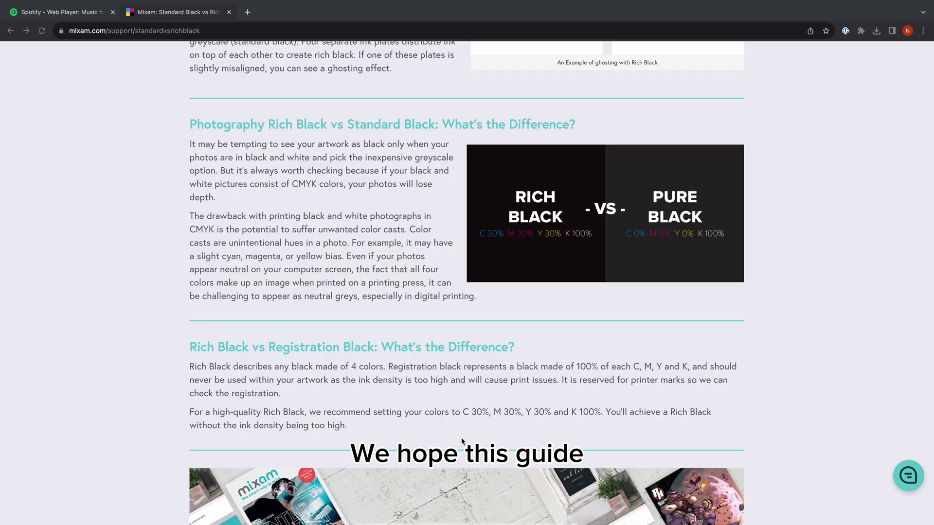
scroll(468, 437, down, 1)
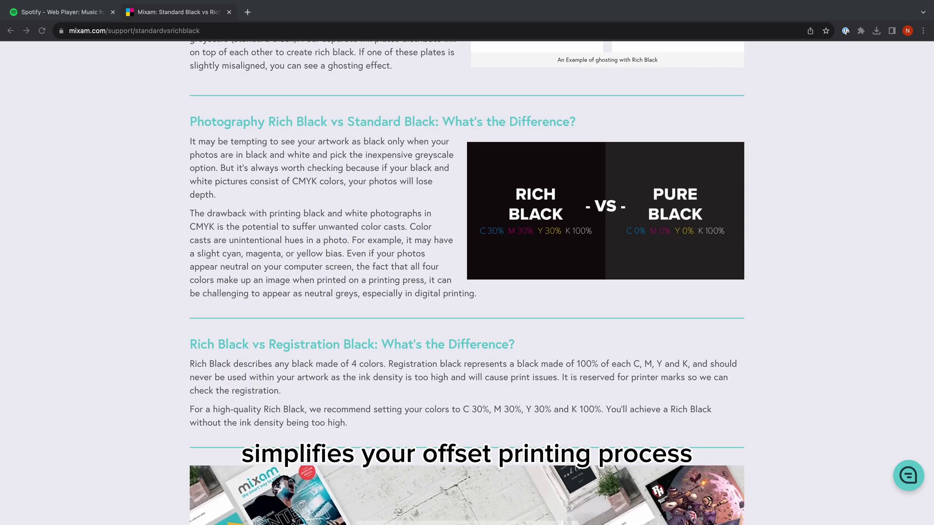